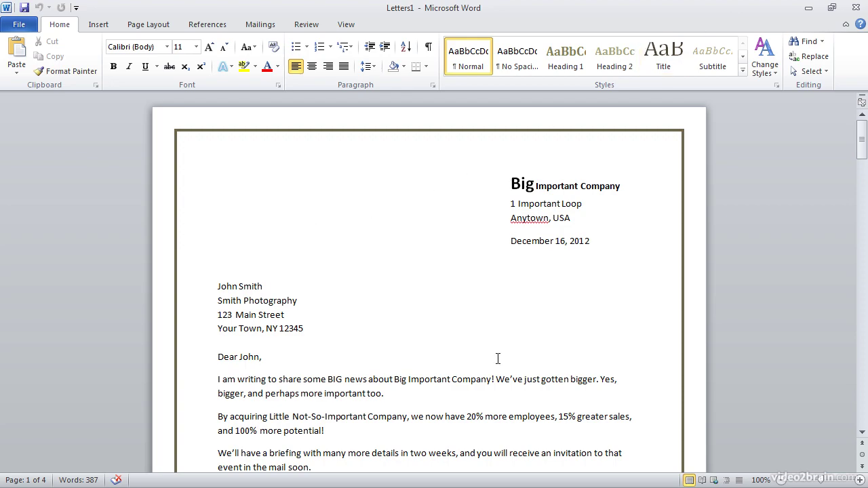
- Page through the merged letters from the second to the fourth and final recipient
{"action": "left_click", "coordinate": [863, 466]}
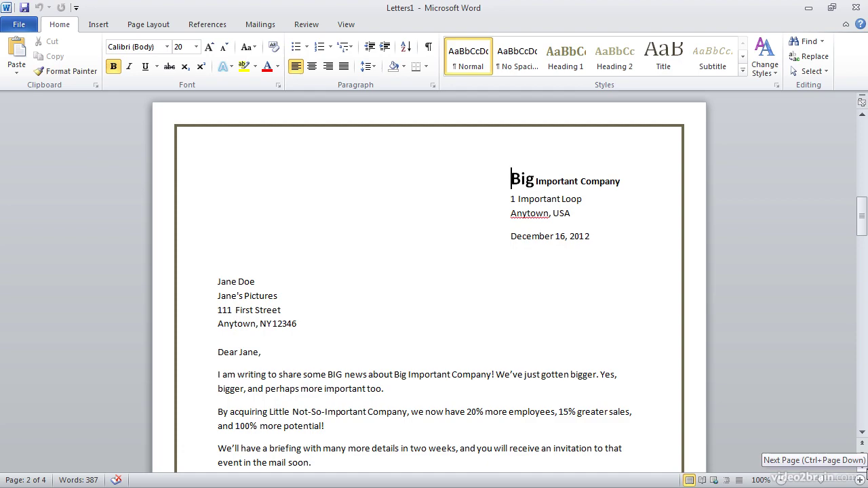
{"action": "left_click", "coordinate": [862, 466]}
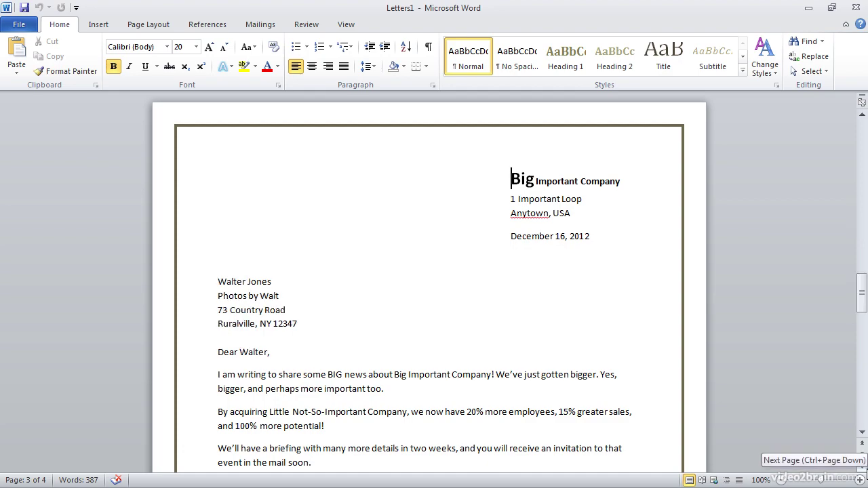
{"action": "left_click", "coordinate": [862, 466]}
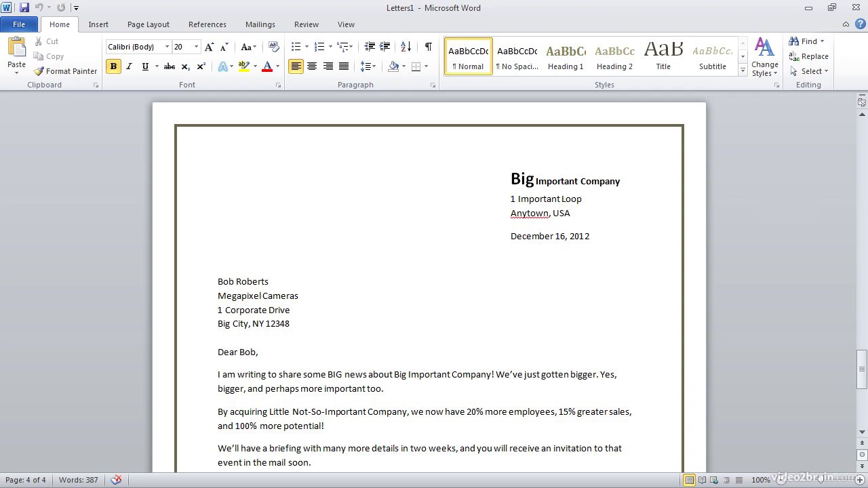
- Minimize the merged Letters1 document to return to the Big Important Letter
{"action": "left_click", "coordinate": [809, 8]}
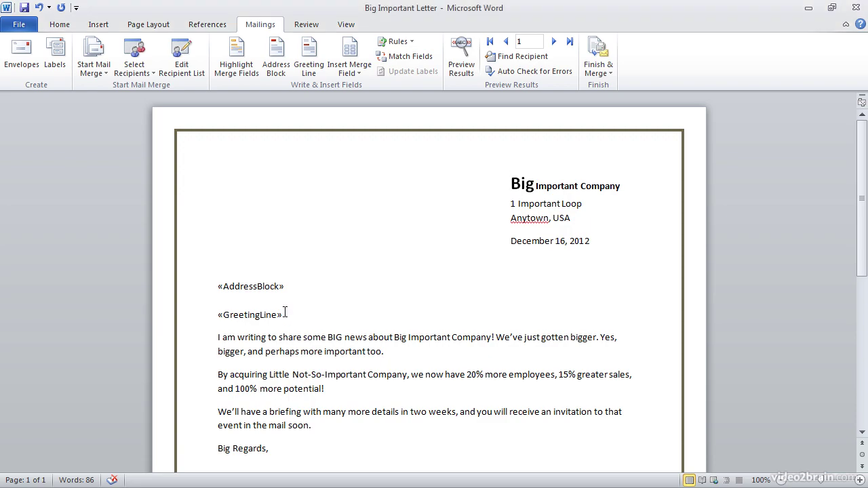
- Switch to the Business List contact workbook in Excel with Alt+Tab
{"action": "key", "text": "alt+Tab"}
- Preview the letter filled with the first recipient's address block and greeting line
{"action": "left_click", "coordinate": [464, 52]}
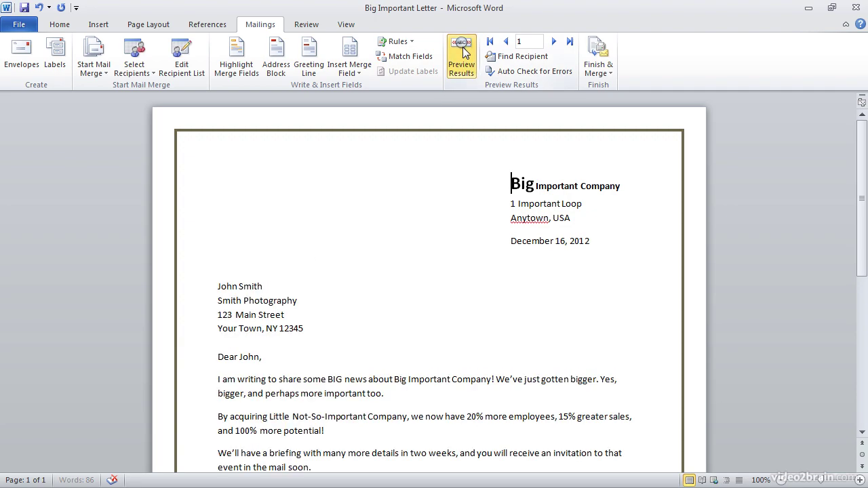